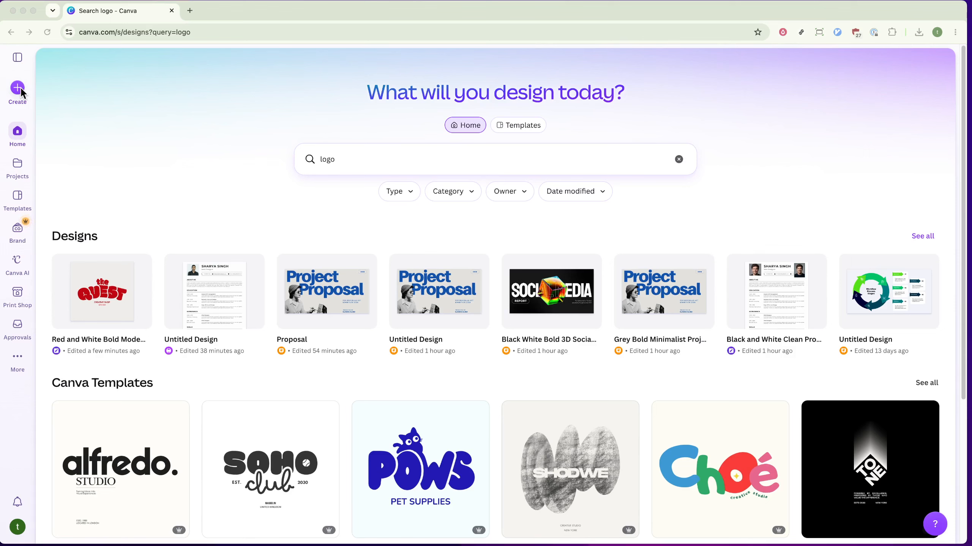
- Create a new custom-size design of 100 × 50 px
left_click(48, 84)
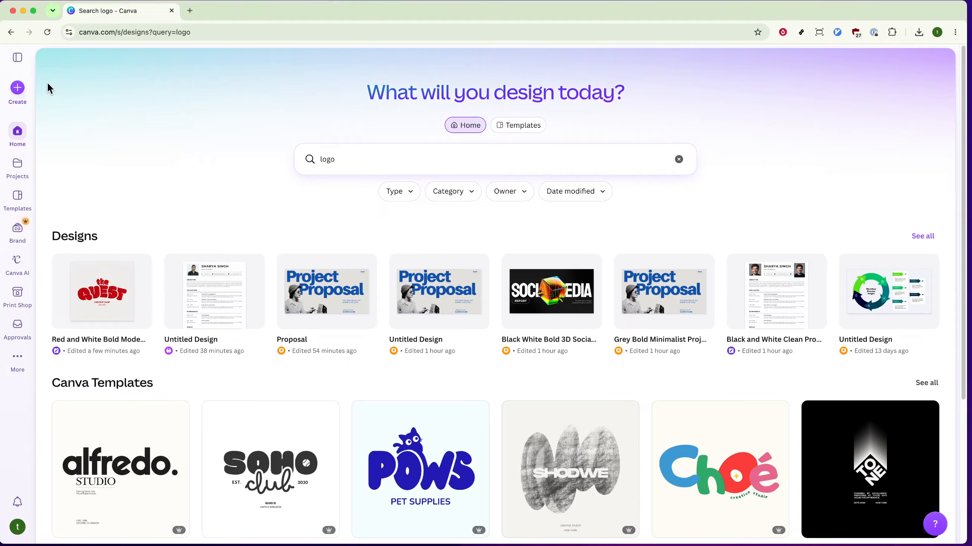
left_click(17, 89)
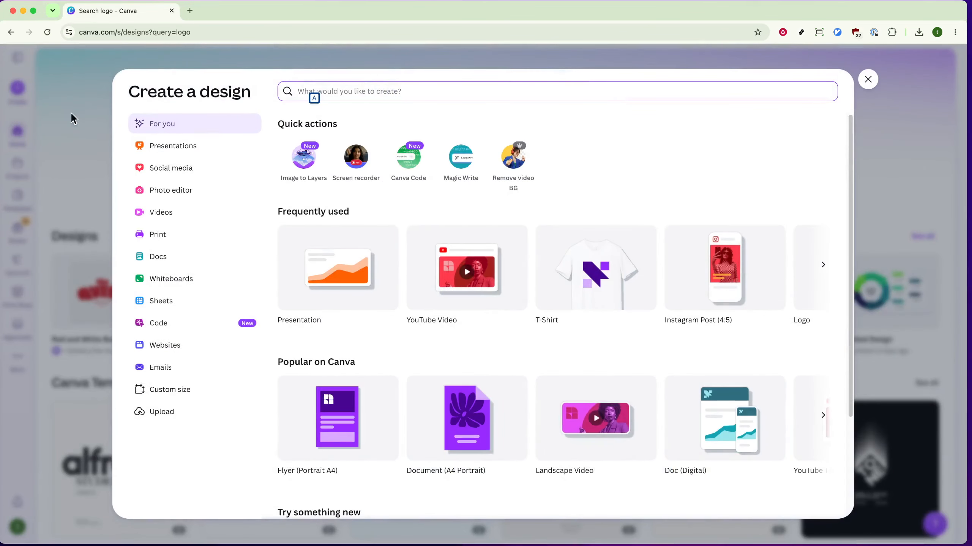
left_click(203, 391)
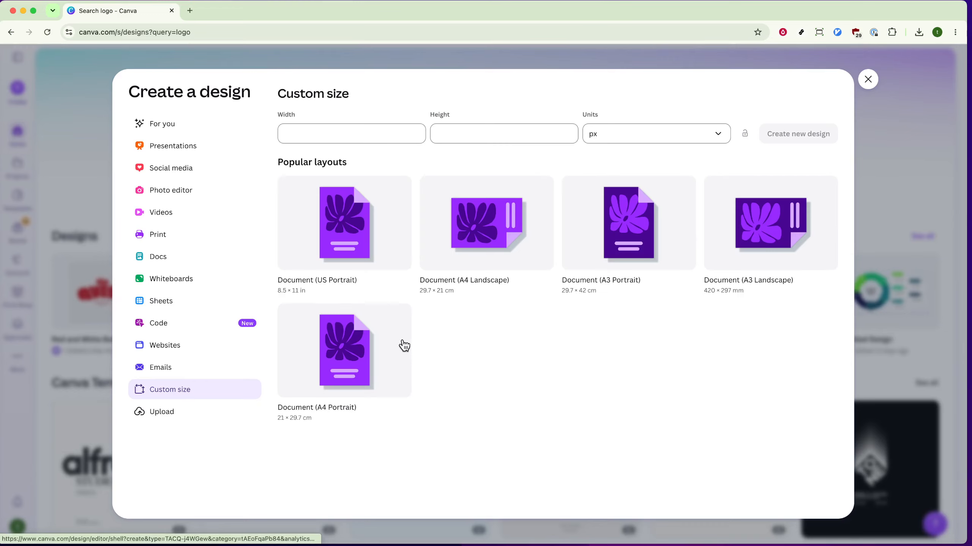
left_click(352, 140)
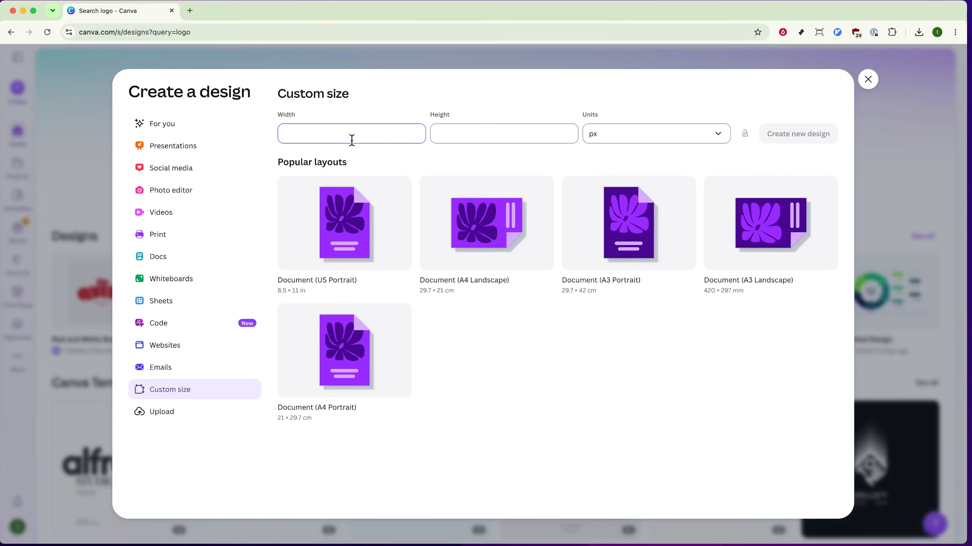
type("100")
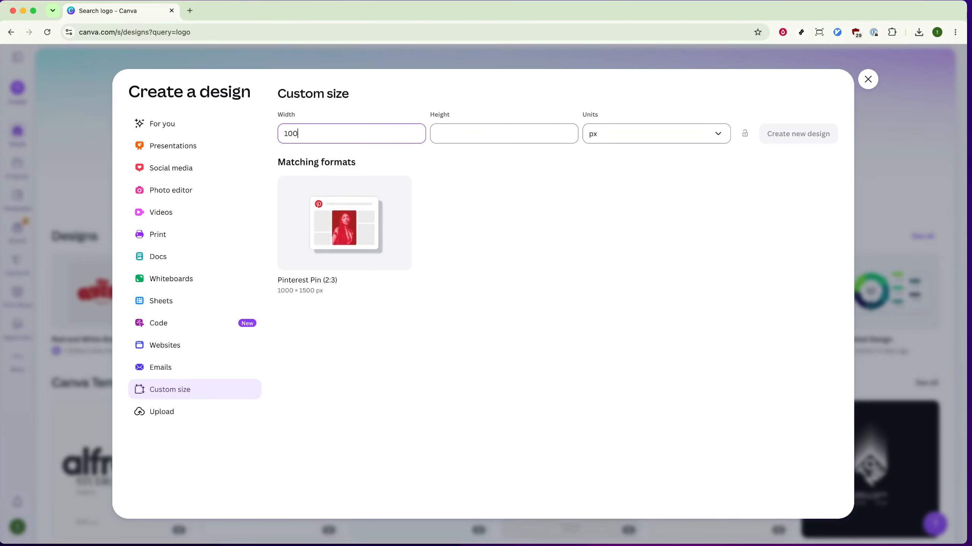
key("Tab")
type("50")
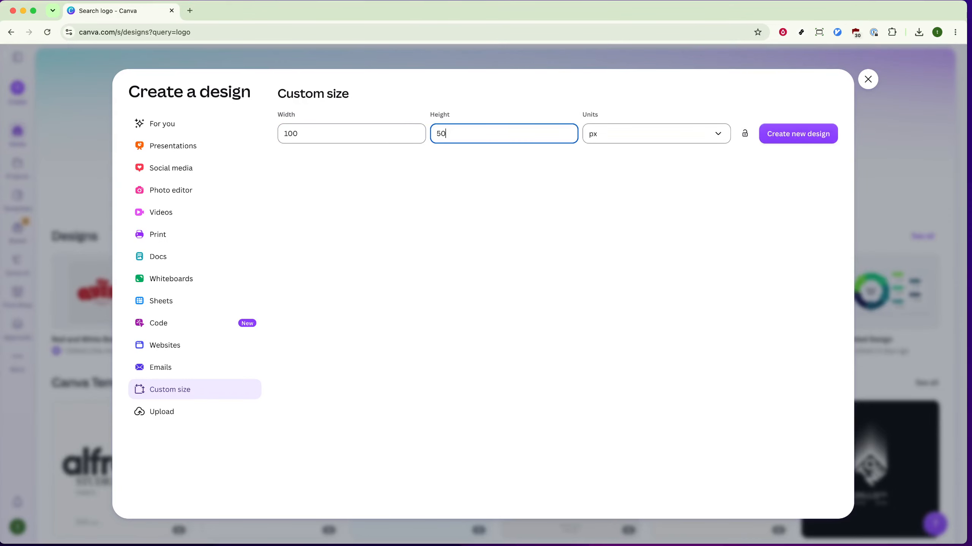
left_click(826, 138)
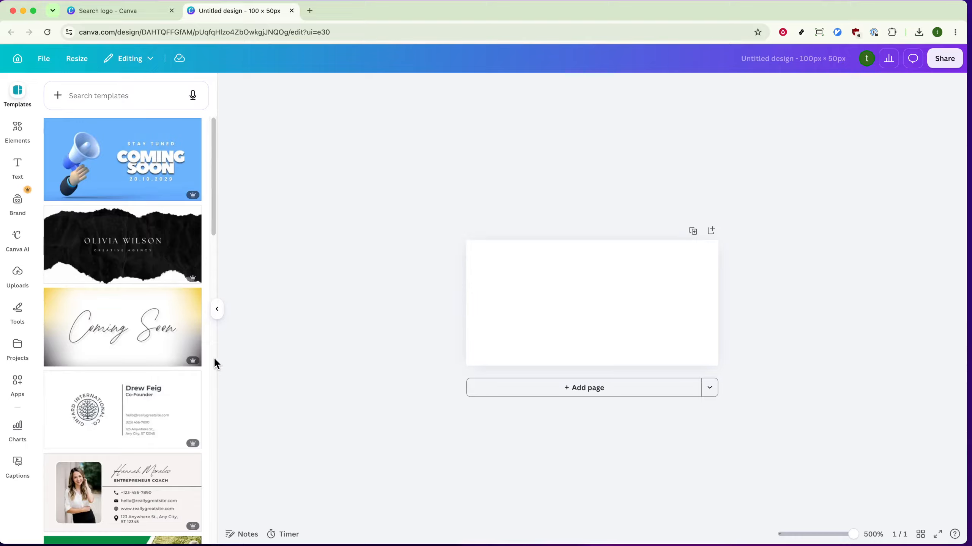
- Place the uploaded portrait photo on the canvas, enlarging it and positioning it near the page centre
left_click(18, 272)
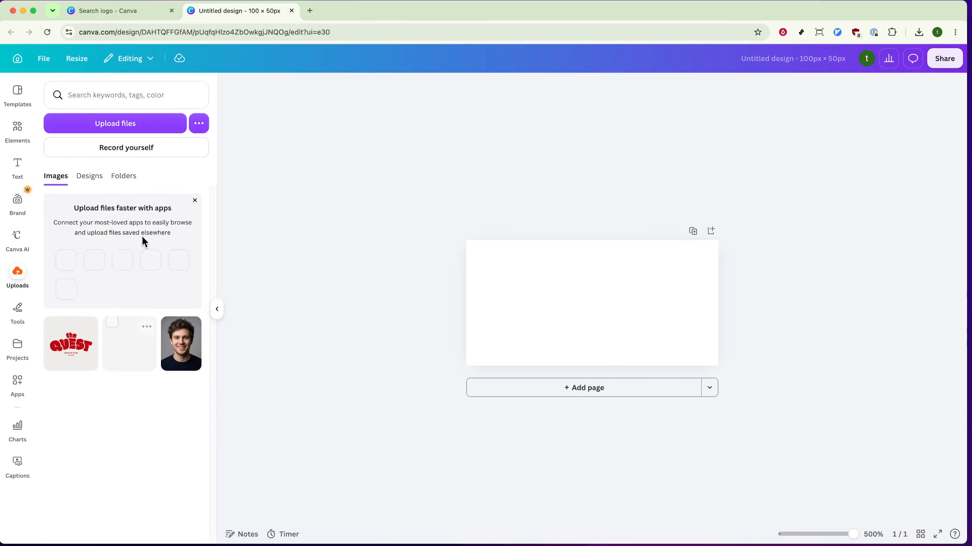
left_click_drag(180, 336, 609, 272)
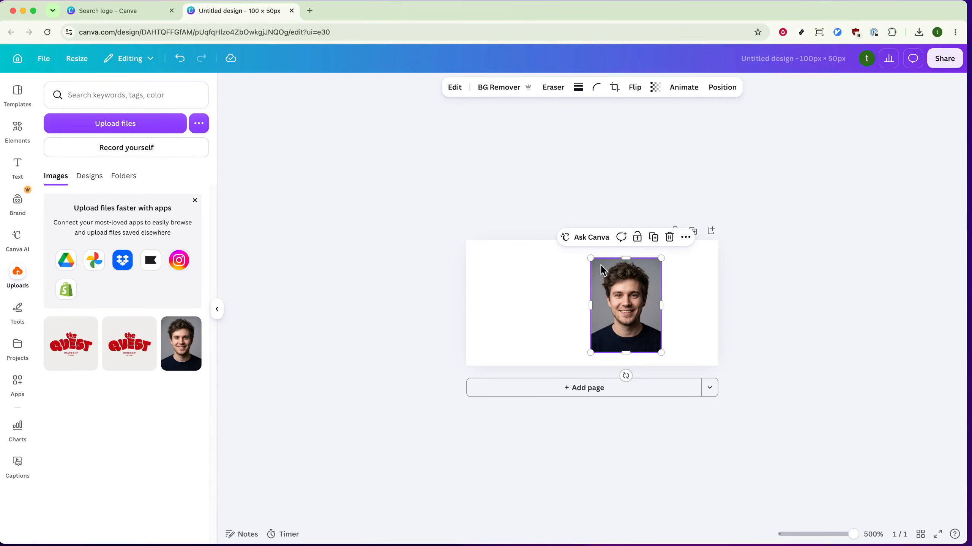
left_click_drag(591, 259, 543, 254)
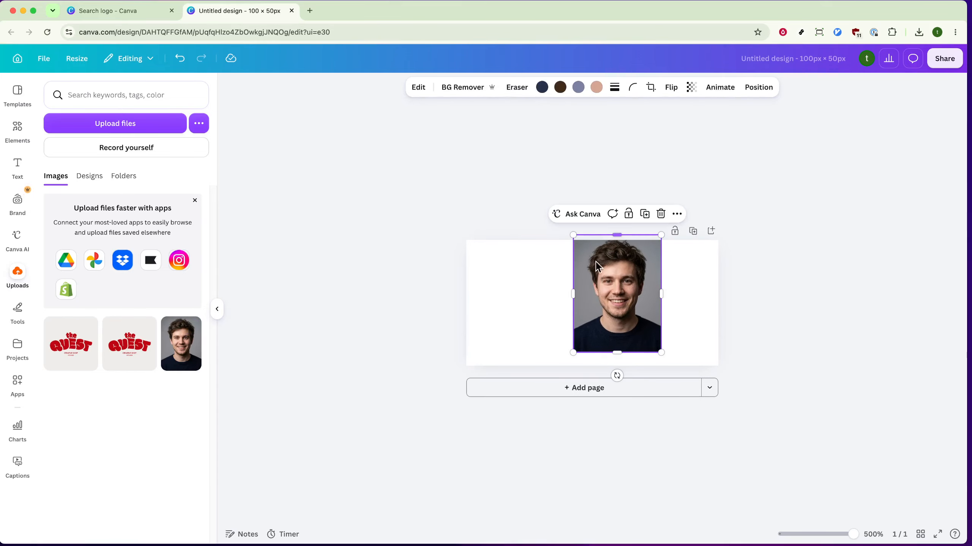
left_click_drag(619, 274, 598, 287)
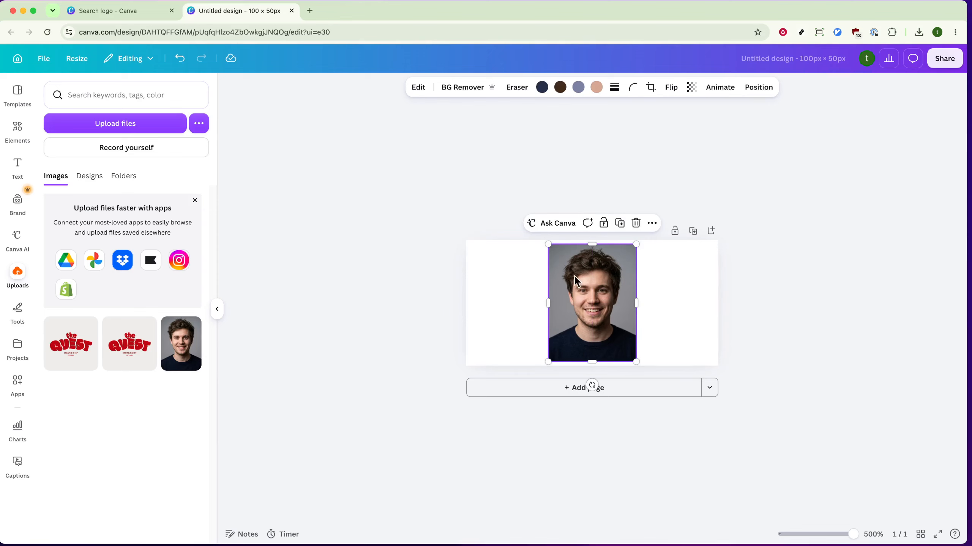
- Remove the photo's background with BG Remover
left_click(396, 78)
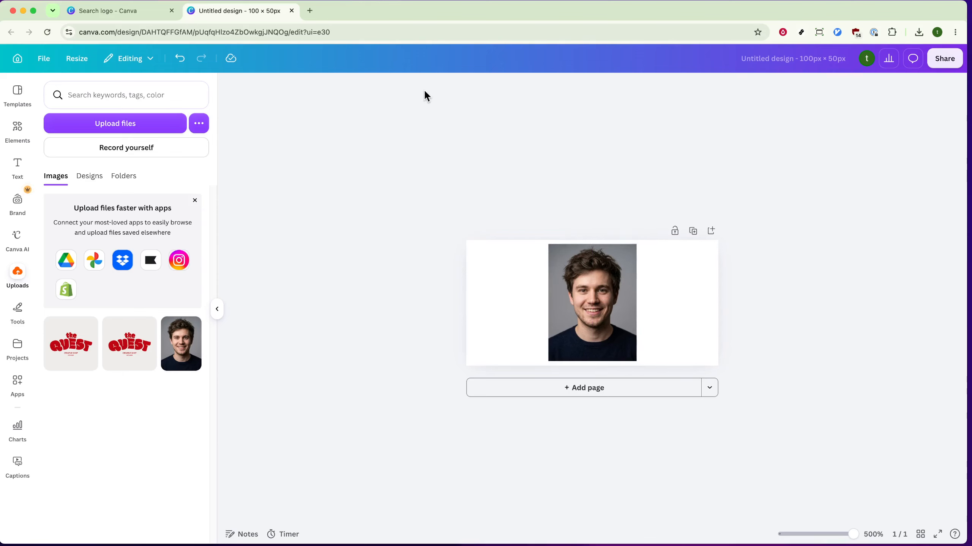
left_click(563, 285)
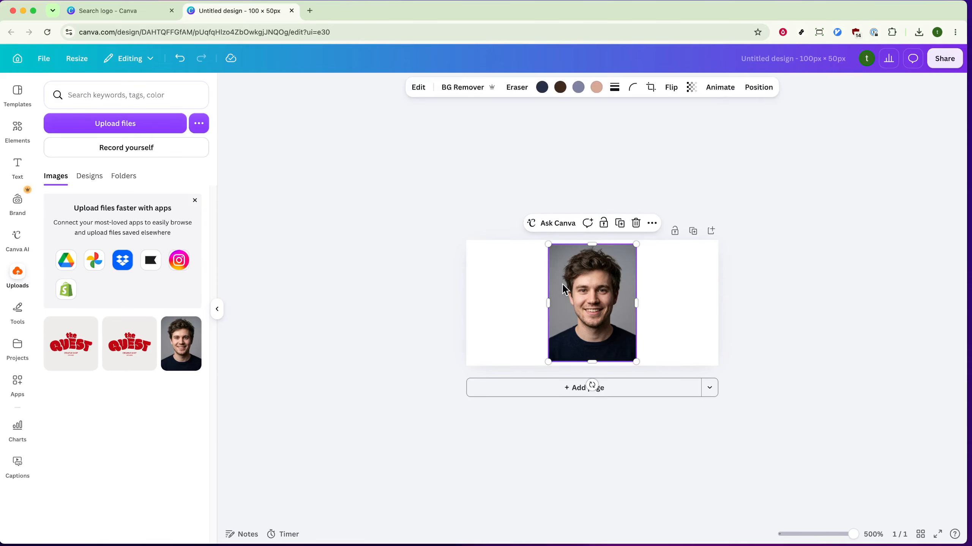
left_click(418, 88)
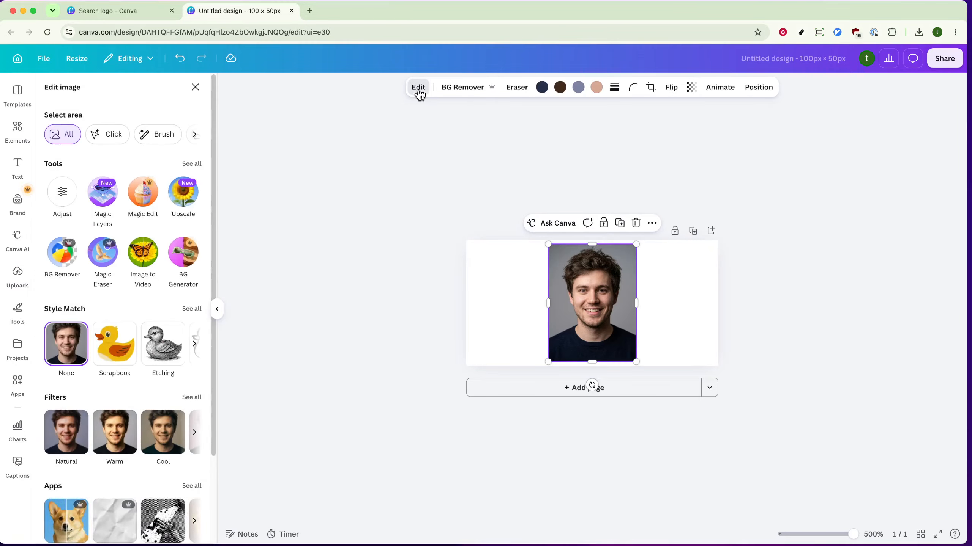
left_click(474, 90)
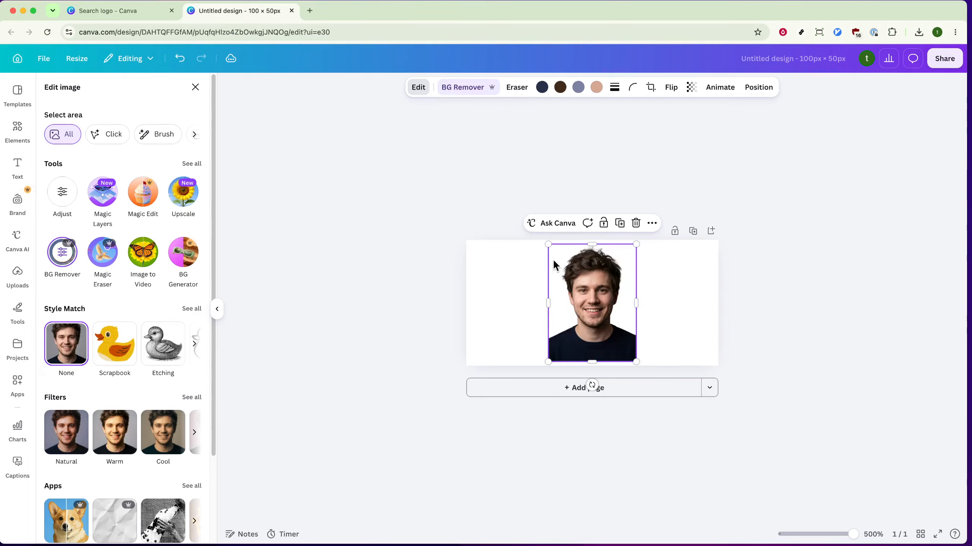
- Enlarge the cut-out photo to fill the page height and centre it
left_click_drag(548, 247, 542, 240)
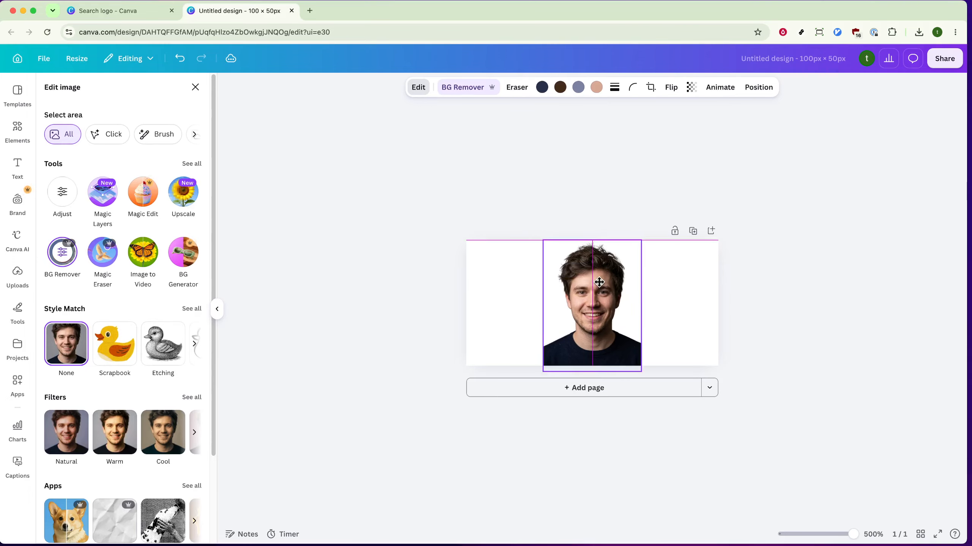
left_click_drag(603, 286, 600, 289)
left_click(784, 330)
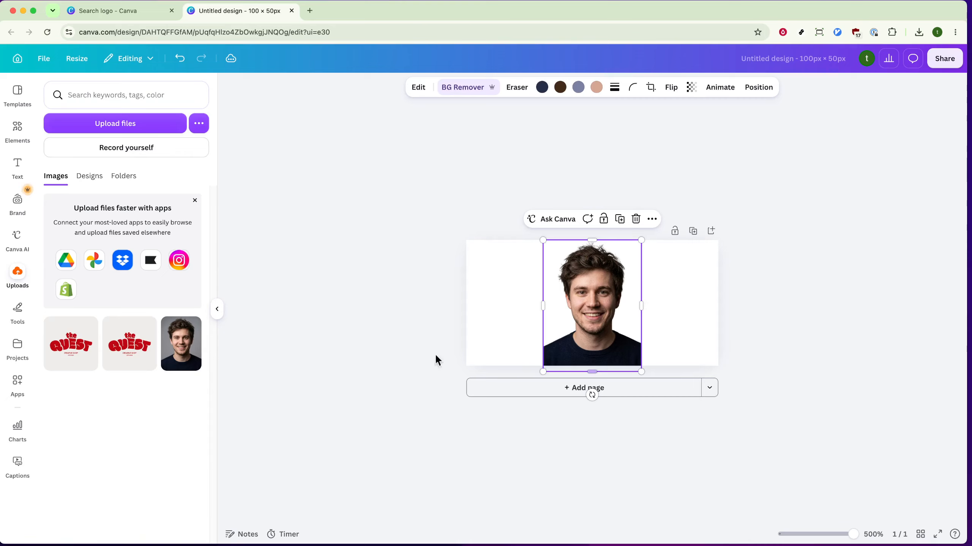
- Search the apps for screen and open the Screen app
left_click(17, 384)
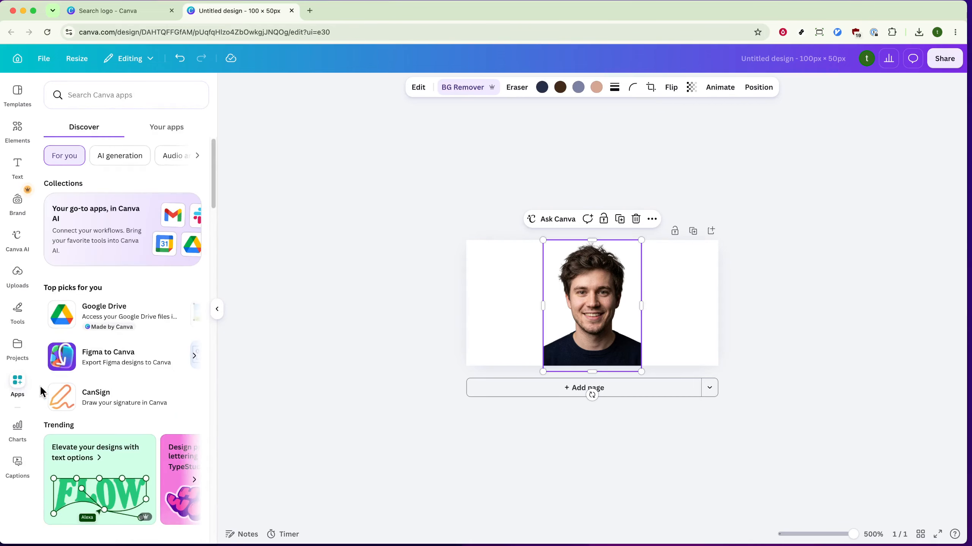
left_click(127, 95)
type("scr")
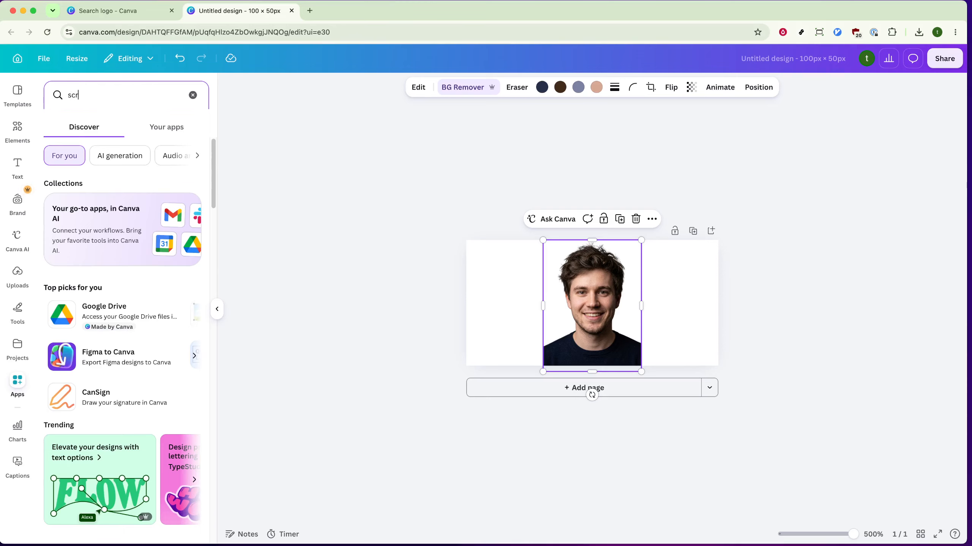
type("een")
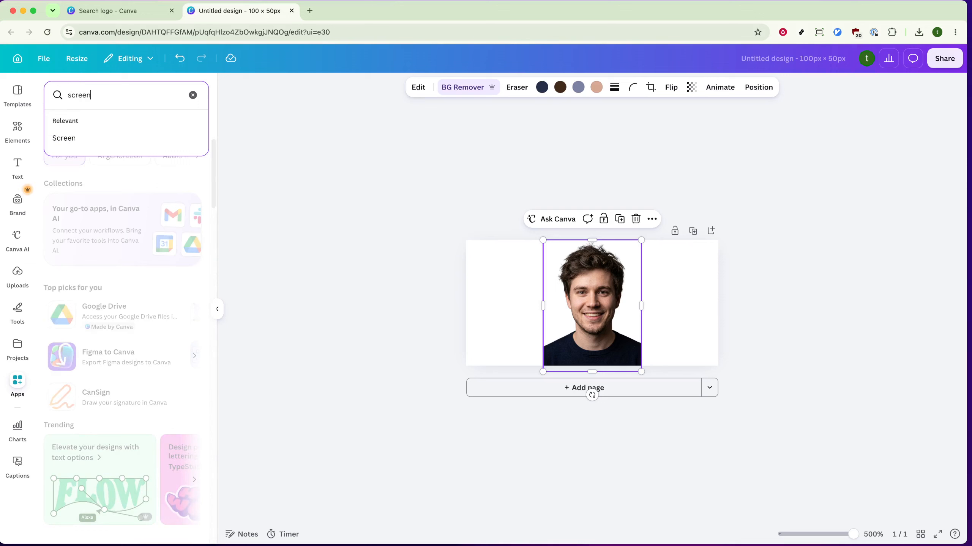
key("Return")
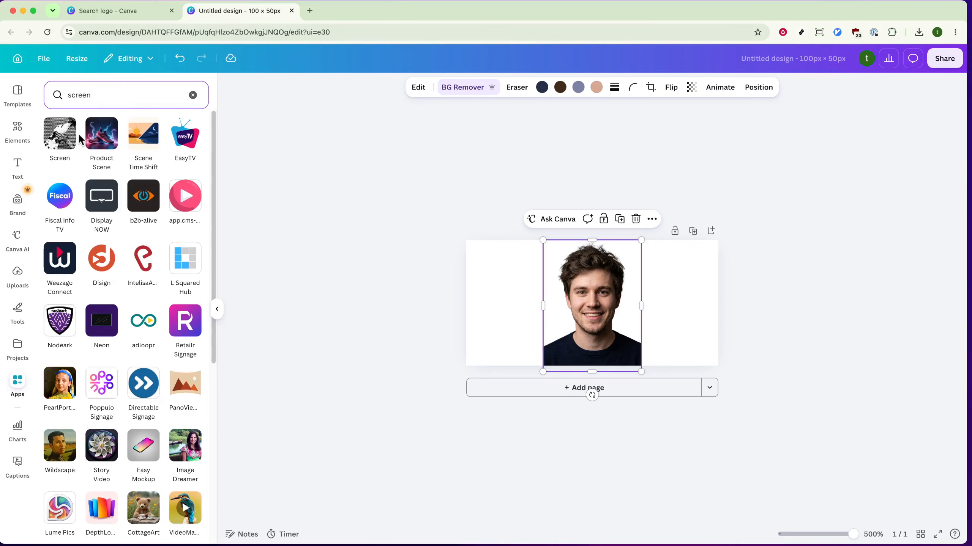
left_click(68, 144)
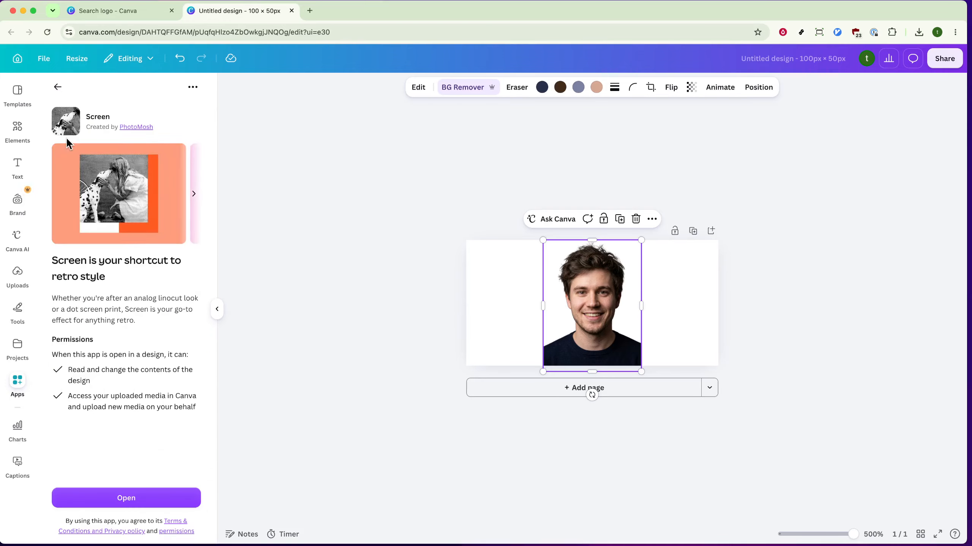
left_click(145, 504)
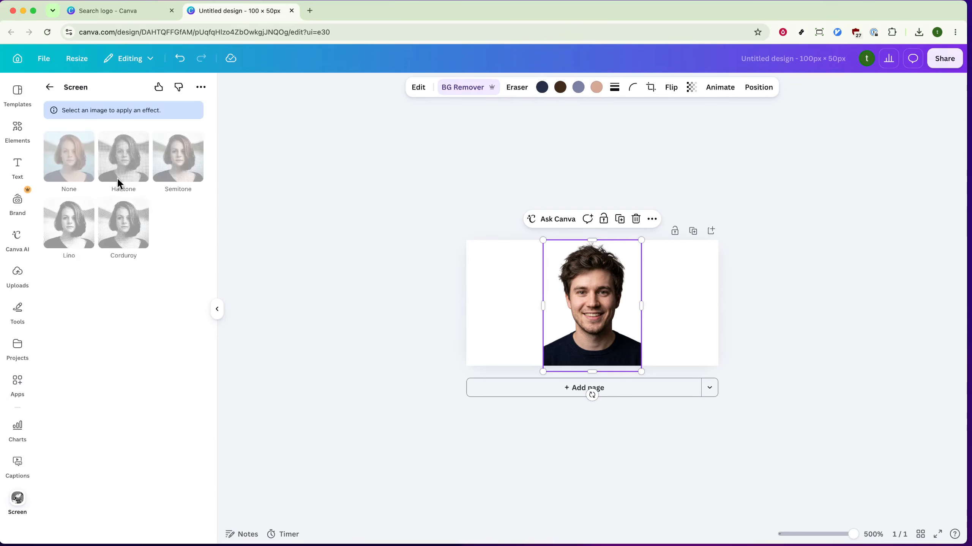
- Apply the Halftone effect with amount 0.85, scale 1.82, linocut amount 0.18 and a larger linocut scale, then save
left_click(119, 142)
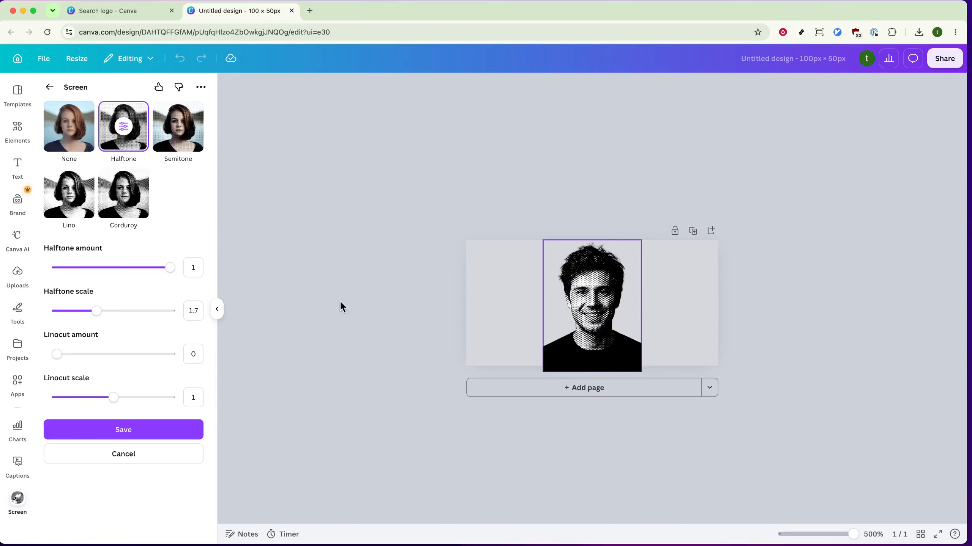
left_click(166, 270)
mouse_move(166, 271)
left_mouse_down()
mouse_move(69, 276)
mouse_move(171, 276)
mouse_move(154, 276)
left_mouse_up()
mouse_move(96, 316)
left_mouse_down()
mouse_move(112, 318)
mouse_move(81, 319)
mouse_move(103, 317)
left_mouse_up()
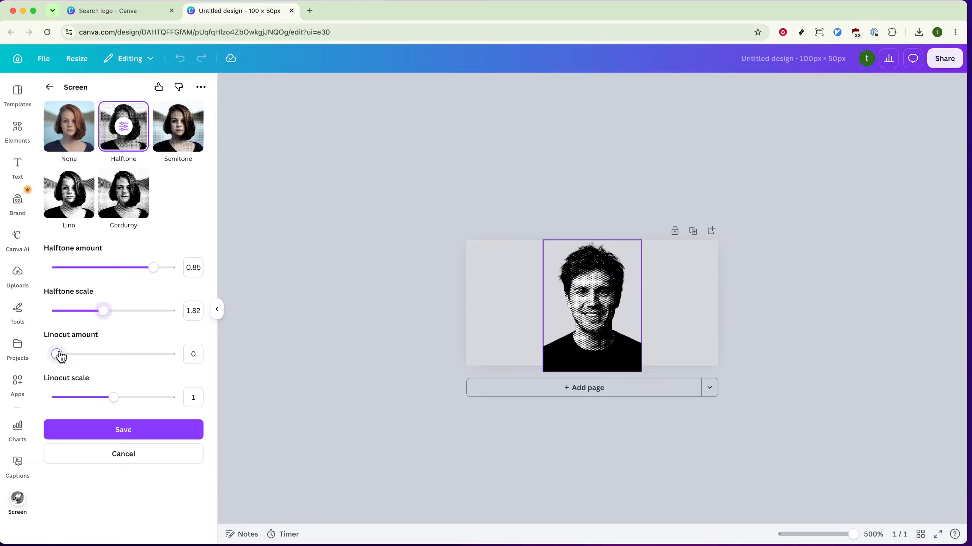
left_click_drag(59, 354, 79, 359)
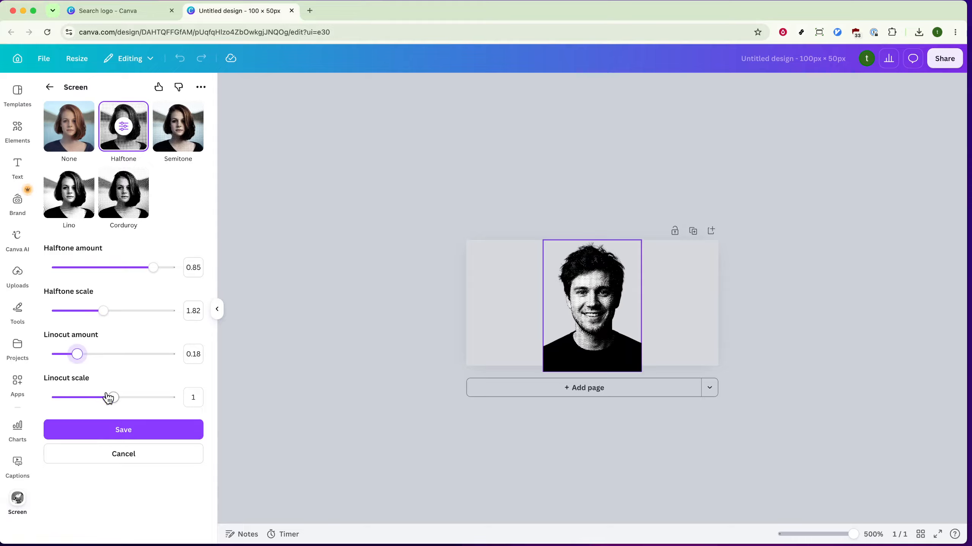
left_click_drag(113, 397, 132, 401)
left_click(133, 429)
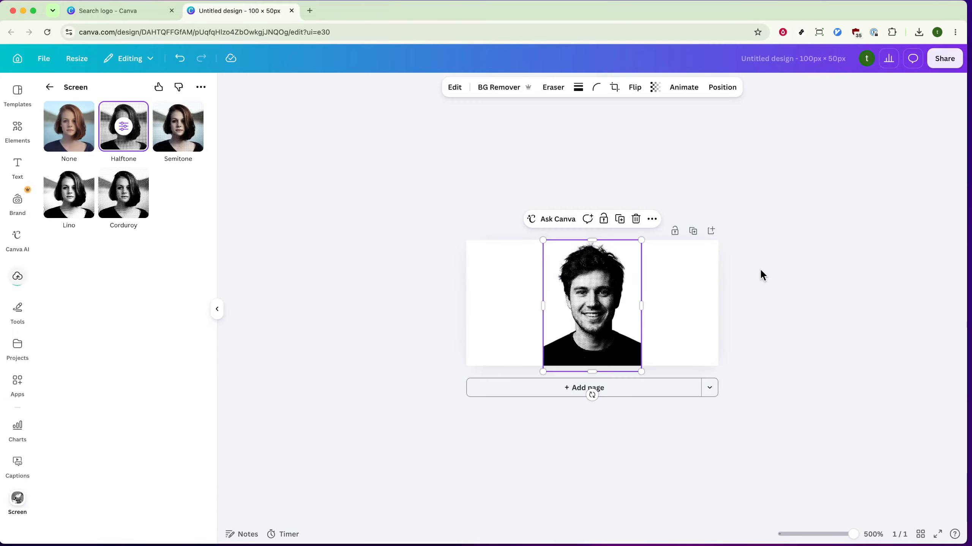
left_click(763, 267)
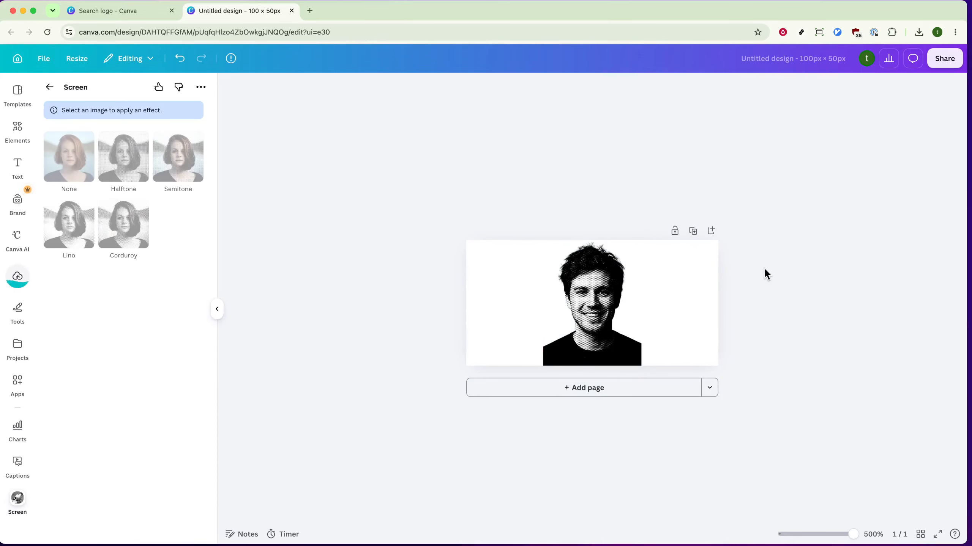
left_click(620, 297)
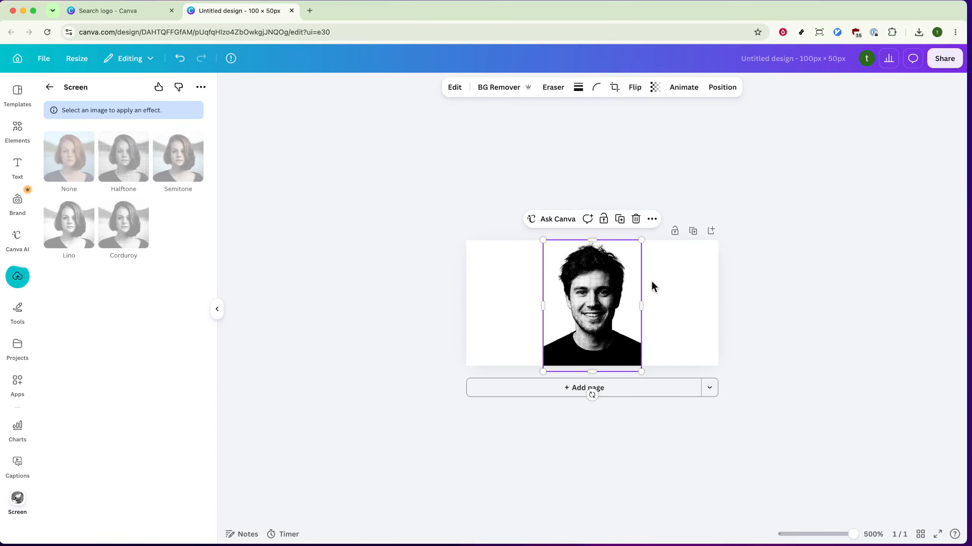
left_click(897, 106)
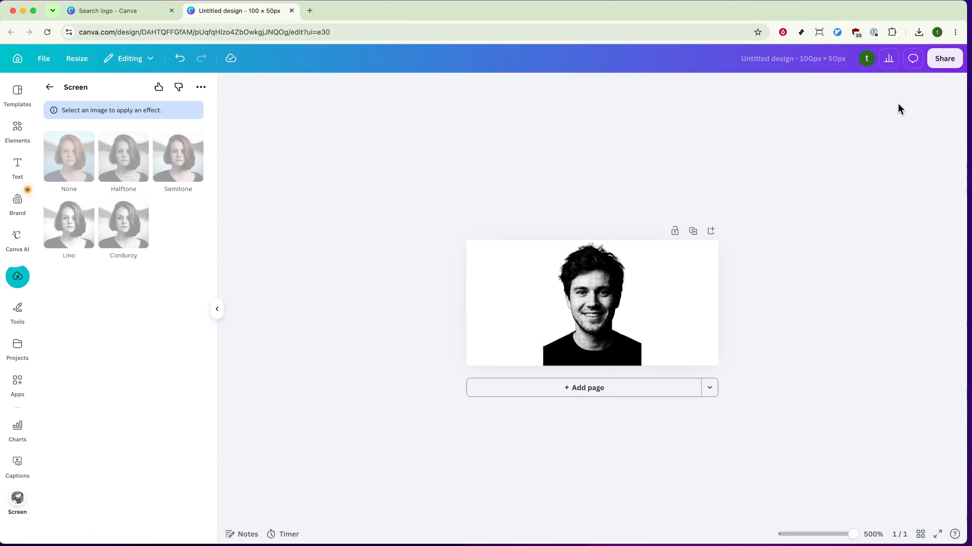
- Open the design's download options and review the available file types
left_click(934, 59)
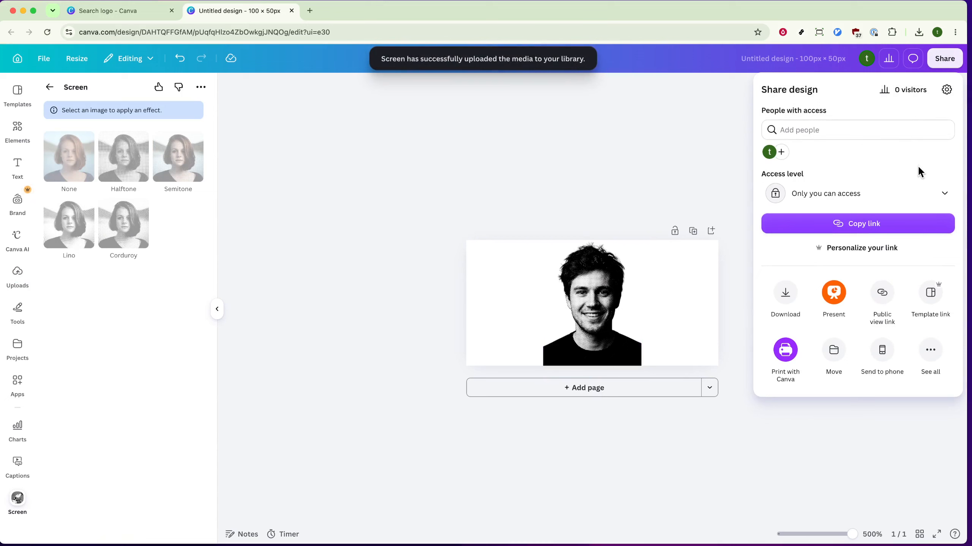
left_click(786, 293)
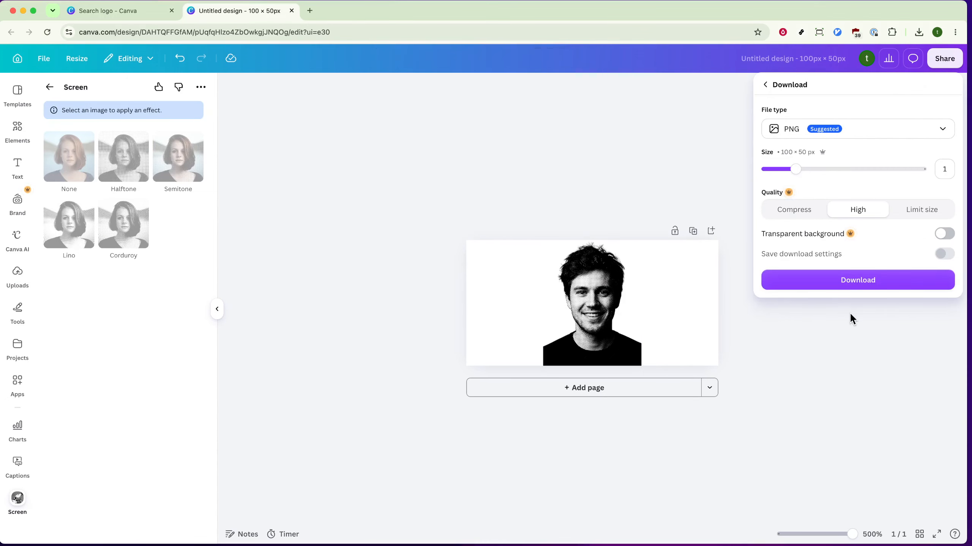
left_click(870, 131)
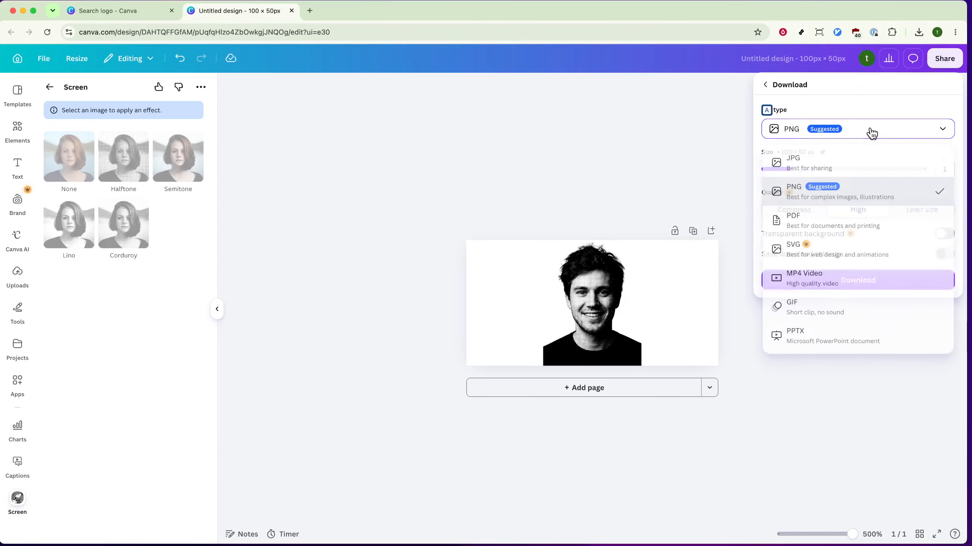
left_click(808, 418)
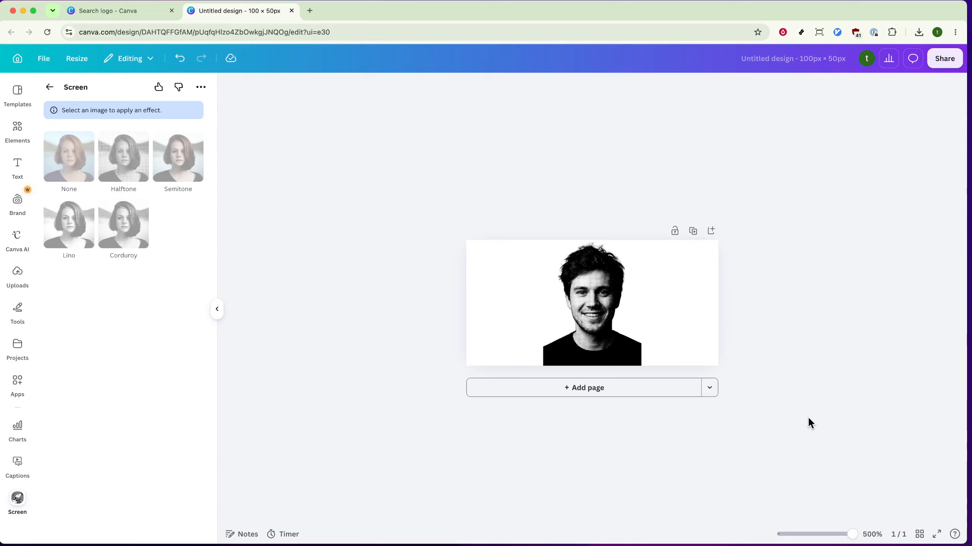